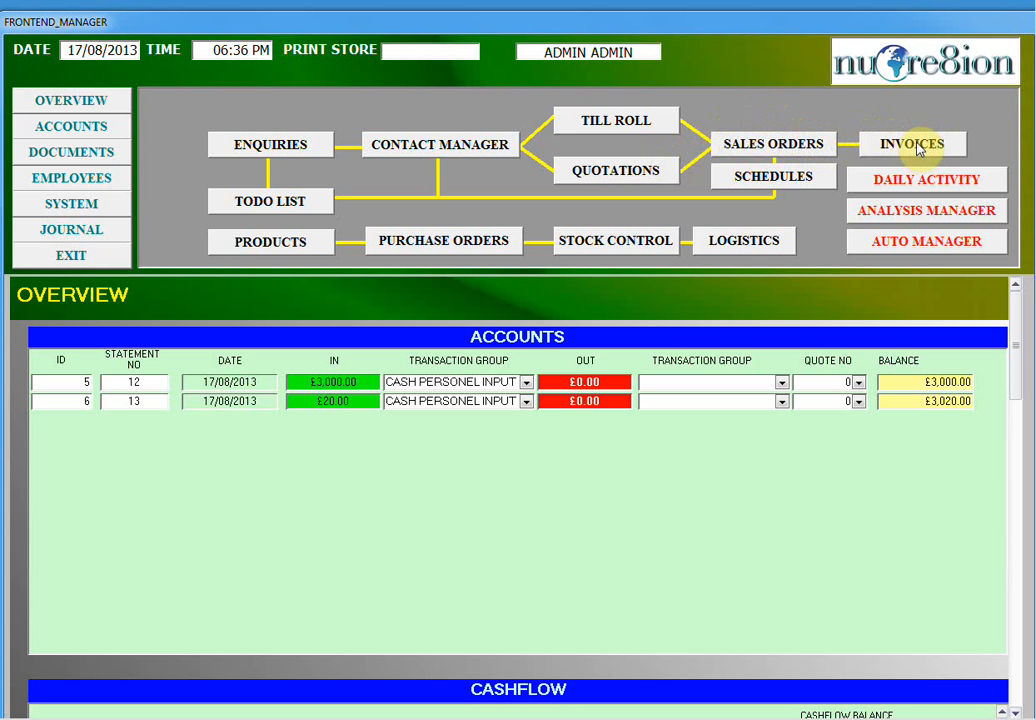
Step: Open the listed sales order's work details for amending and move the form clear of the navigation area
click(812, 146)
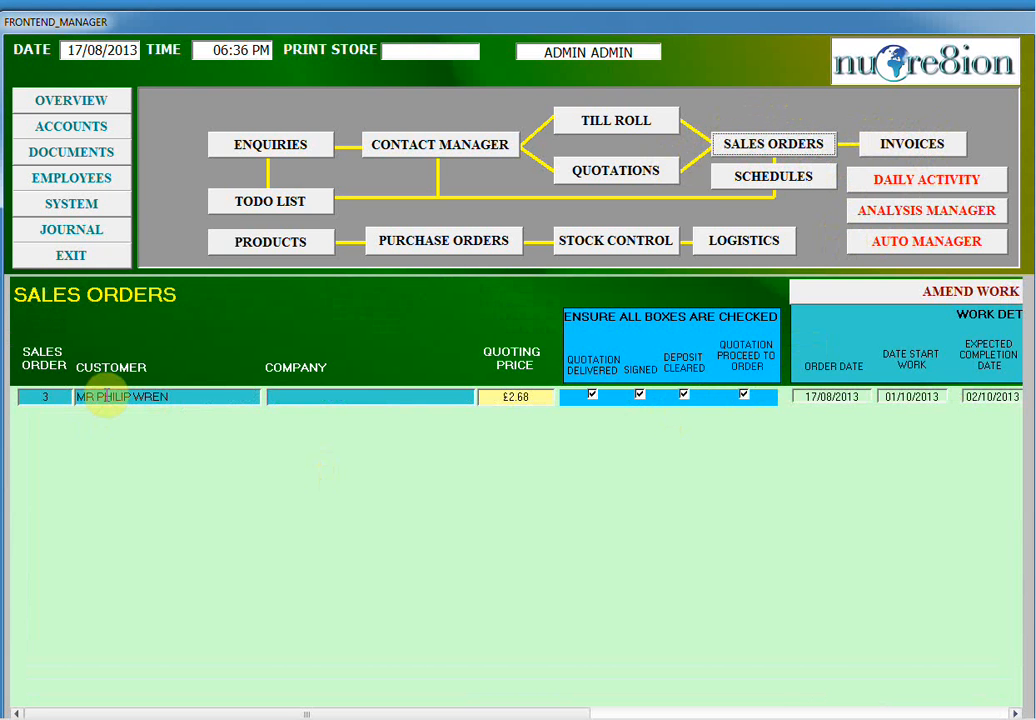
drag(414, 710, 735, 708)
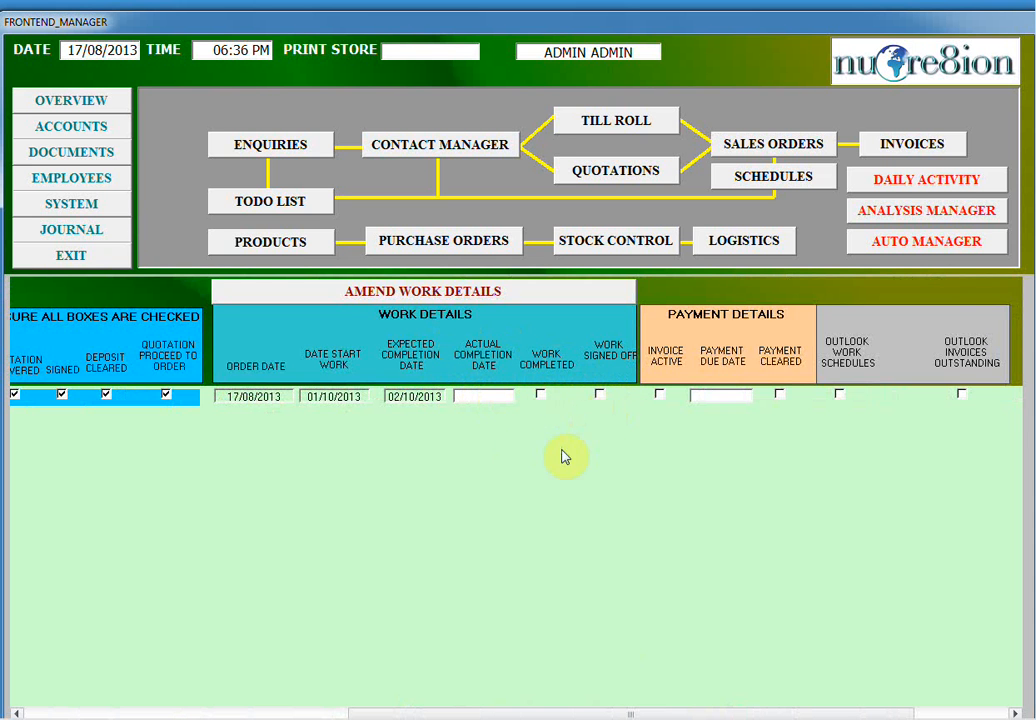
click(432, 291)
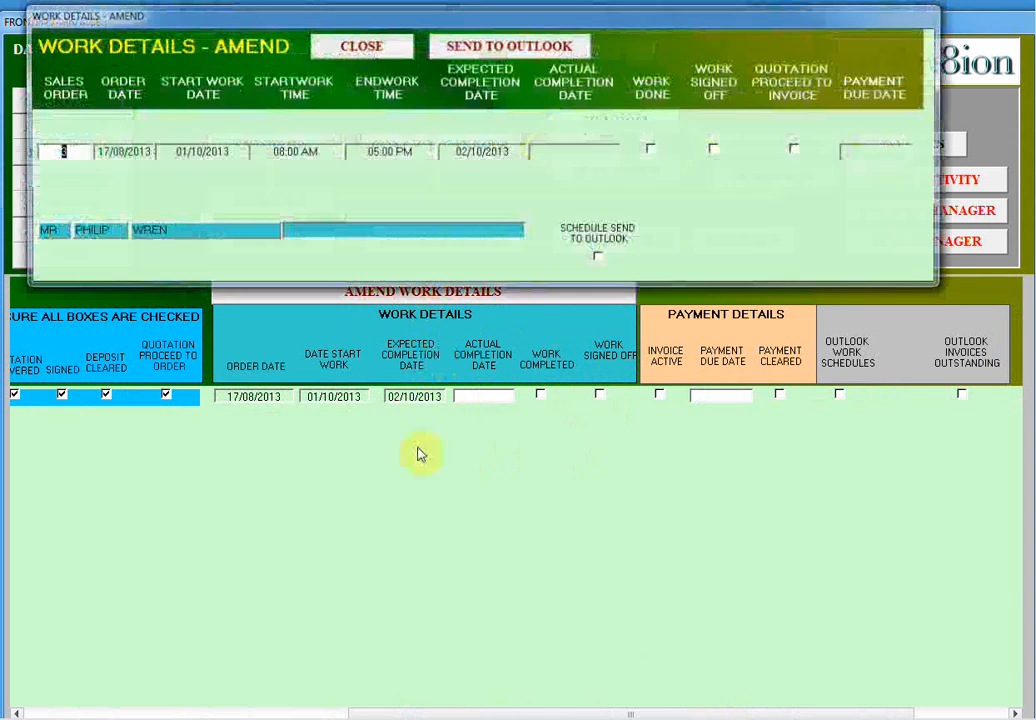
drag(395, 17, 400, 256)
Step: Set the actual completion date to 02/10/2013 and mark the order as work done, signed off and proceeding to invoice
click(549, 391)
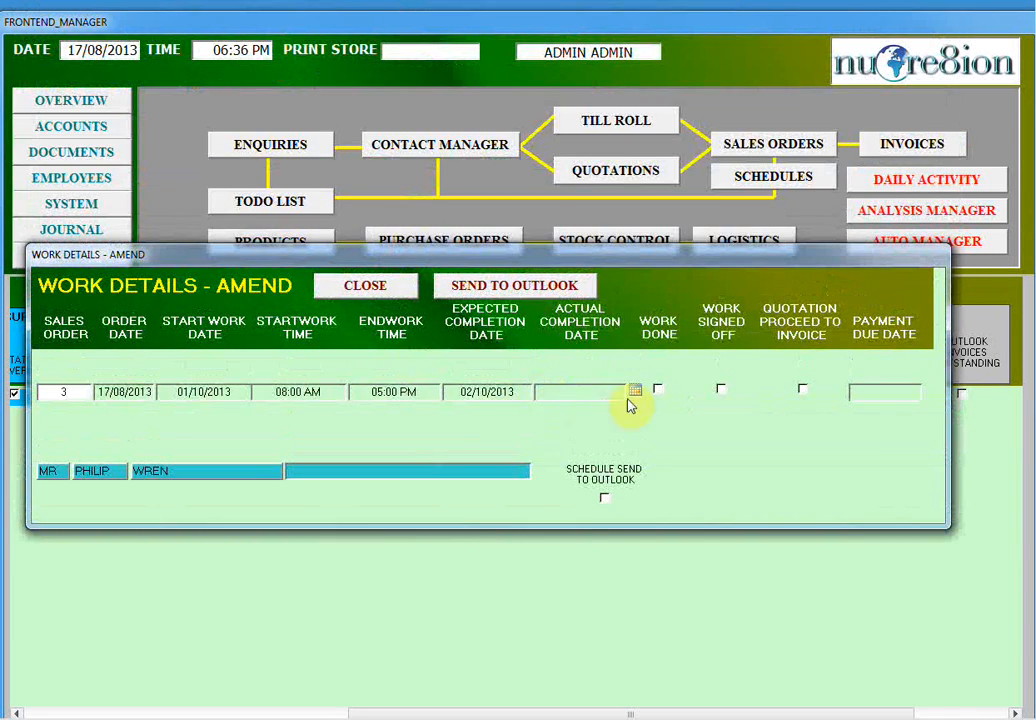
click(636, 392)
click(631, 407)
click(631, 407)
click(554, 441)
click(658, 391)
click(722, 390)
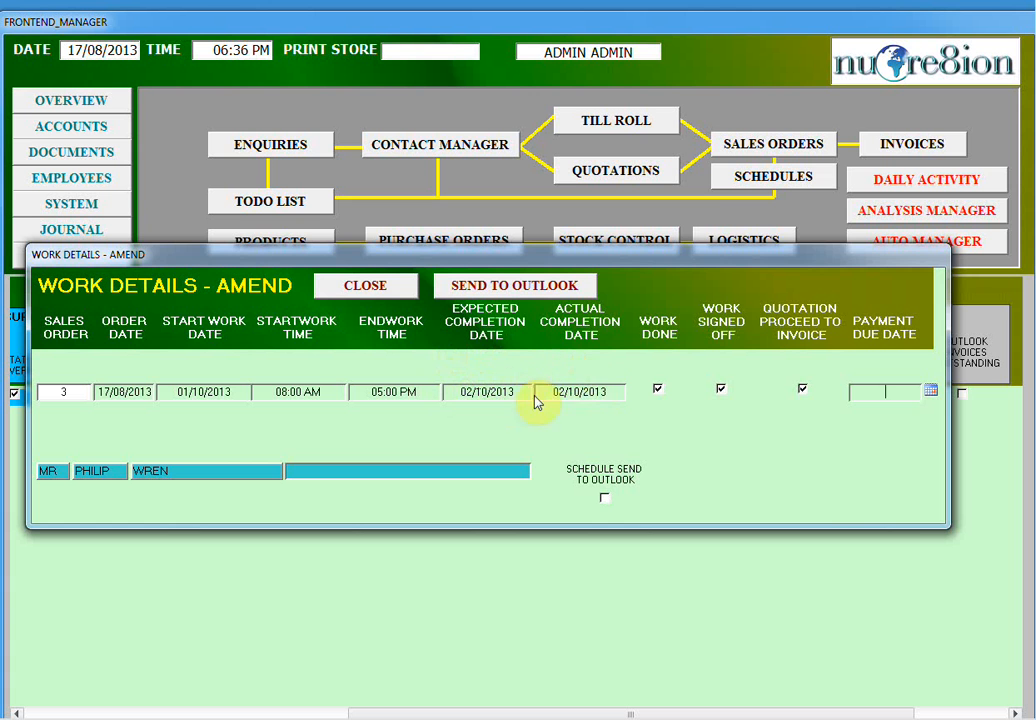
Step: Set the payment due date to 02/10/2013 and close the work details form
click(932, 392)
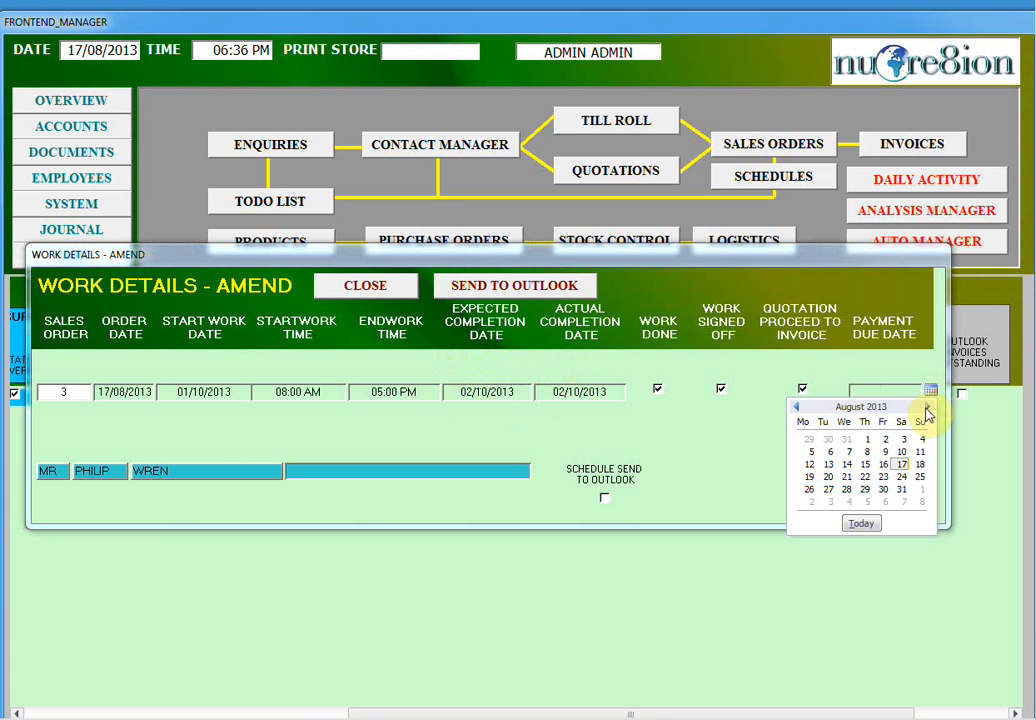
click(925, 407)
click(925, 407)
click(847, 440)
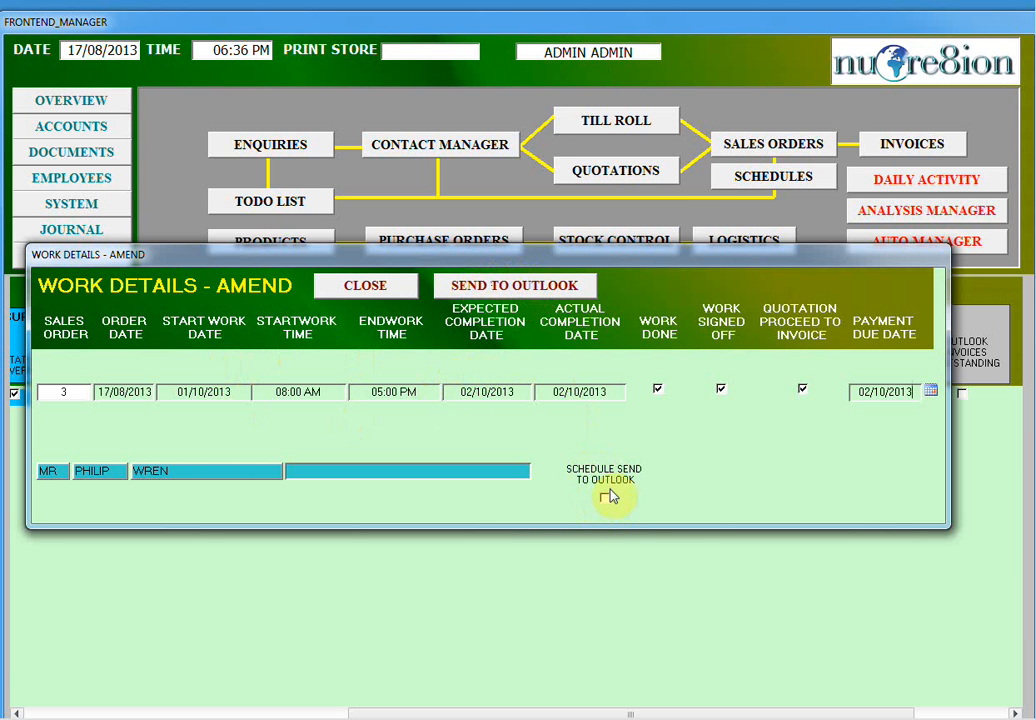
click(381, 289)
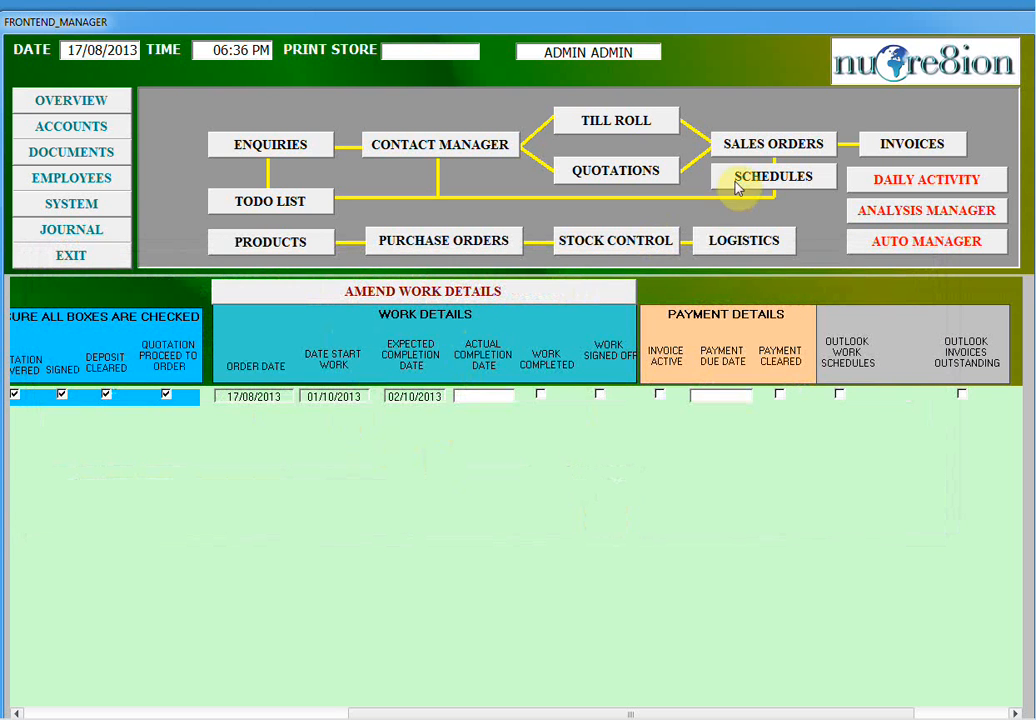
Step: Check the Sales Orders list and examine the completed order's row in Invoices, including its contact, dates and payment and export options
click(754, 150)
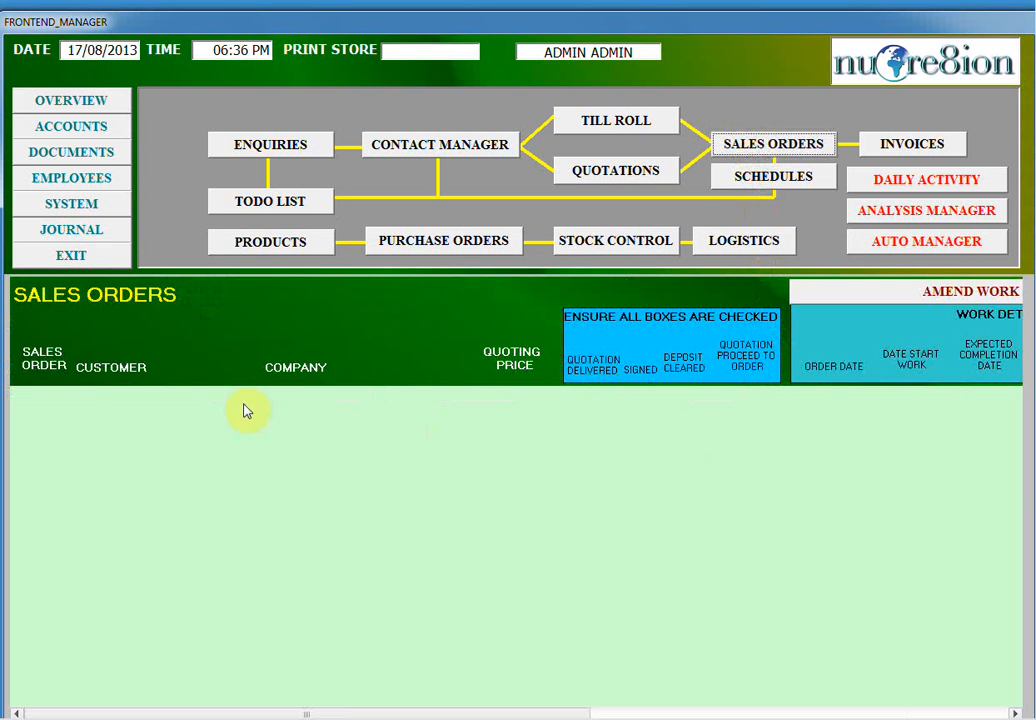
click(905, 150)
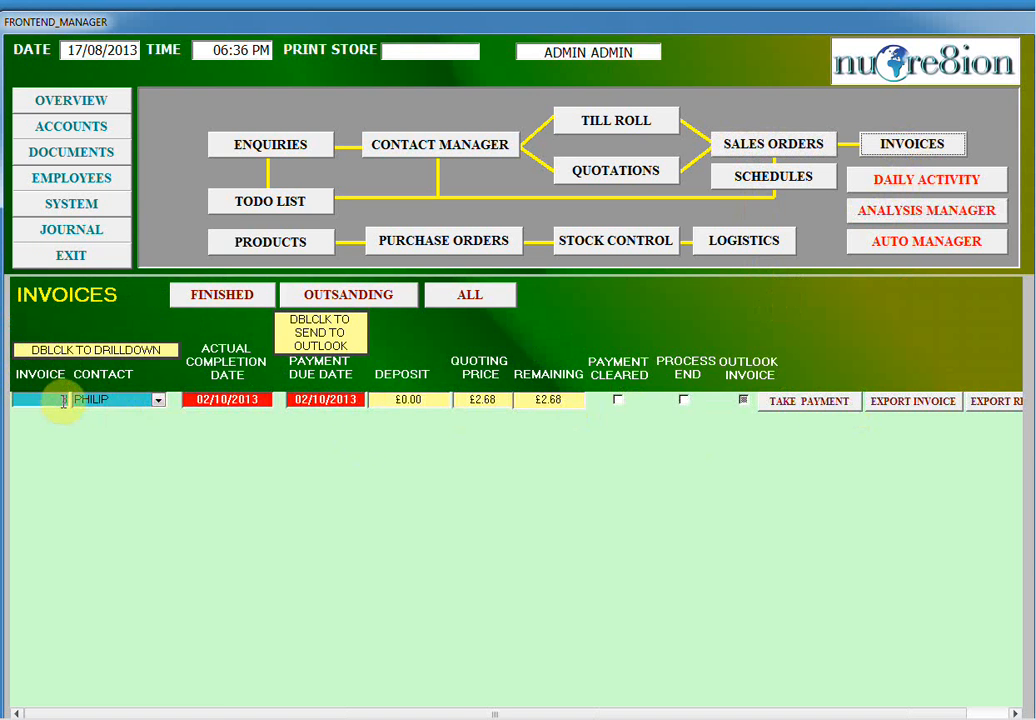
click(157, 399)
click(230, 407)
click(231, 405)
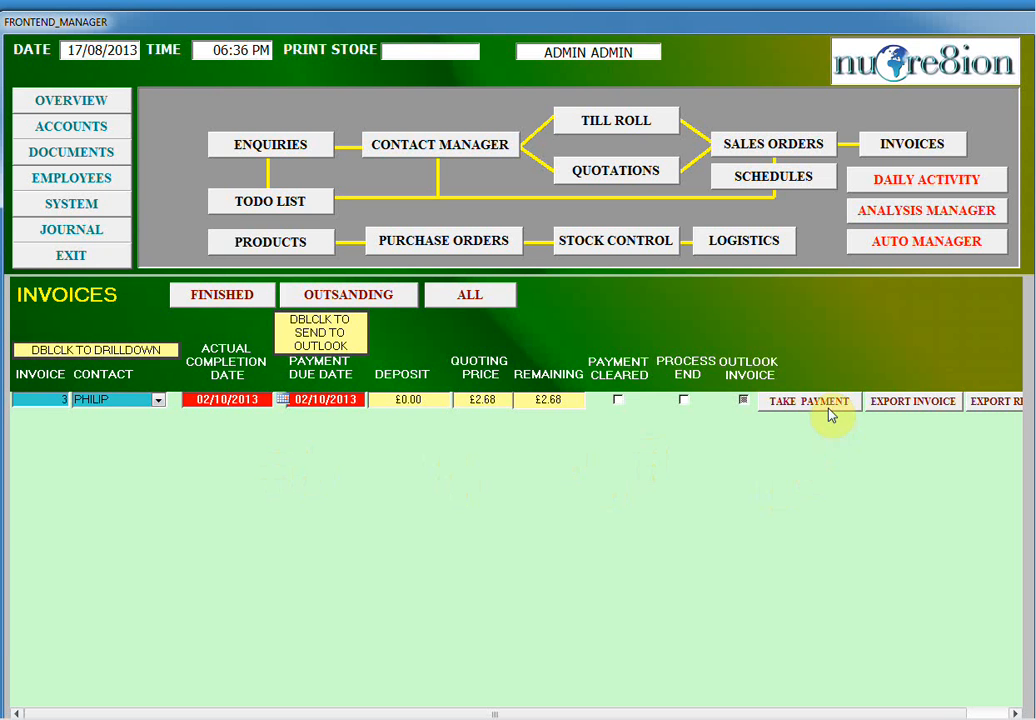
click(675, 713)
click(690, 712)
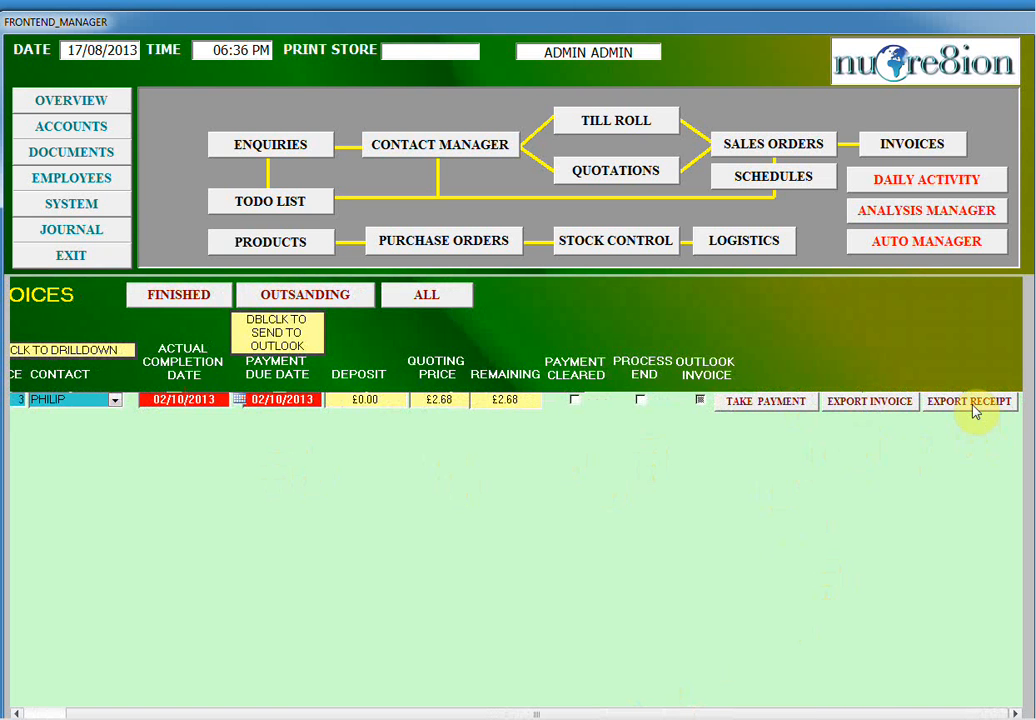
drag(847, 712, 694, 712)
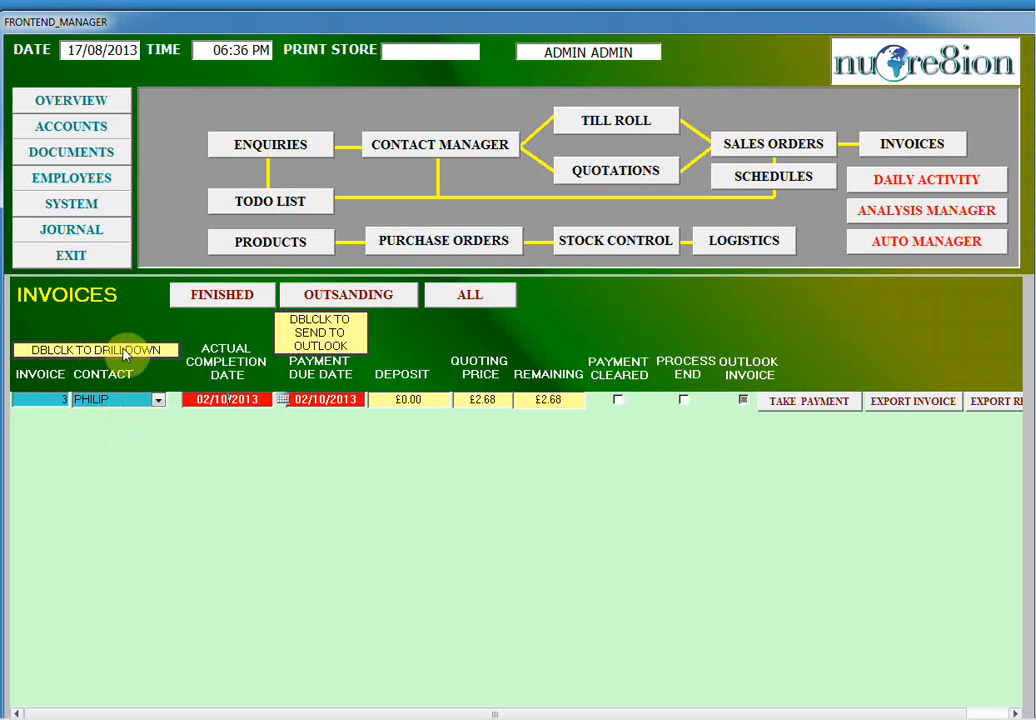
Step: Inspect the invoice's full quotation and its Post to Outlook form, closing each without changes
double_click(103, 400)
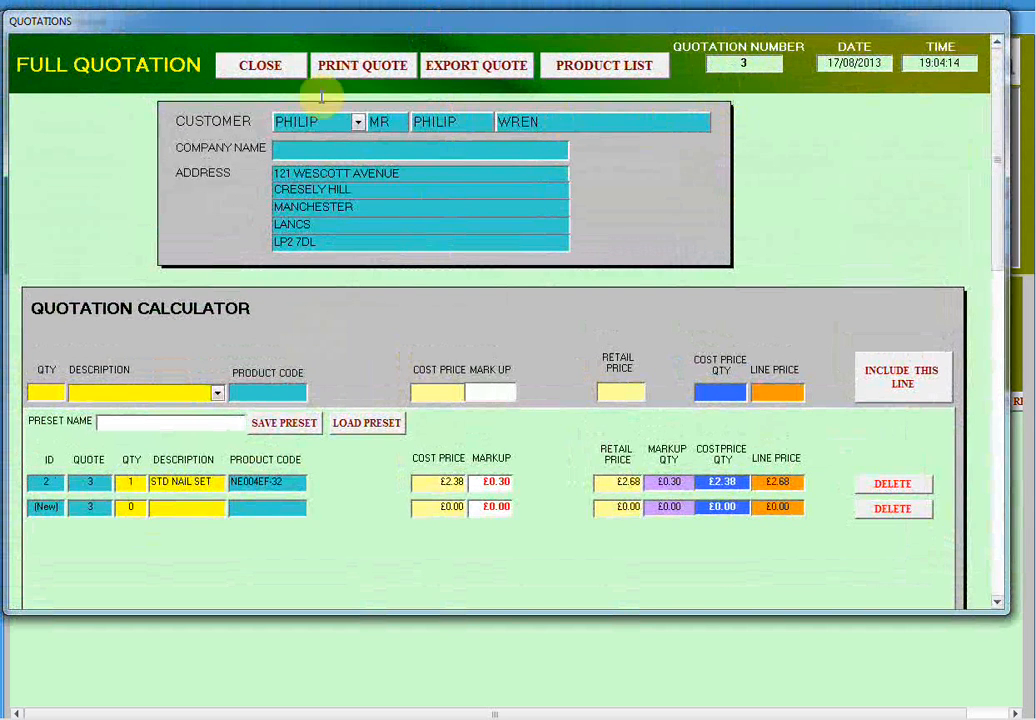
click(268, 63)
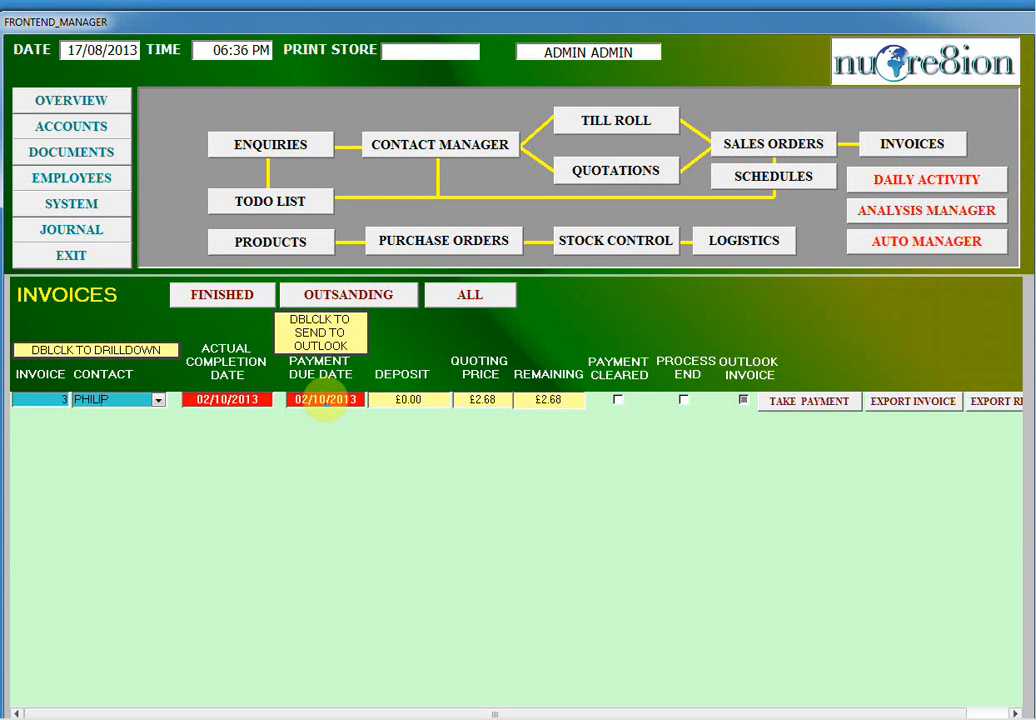
double_click(325, 401)
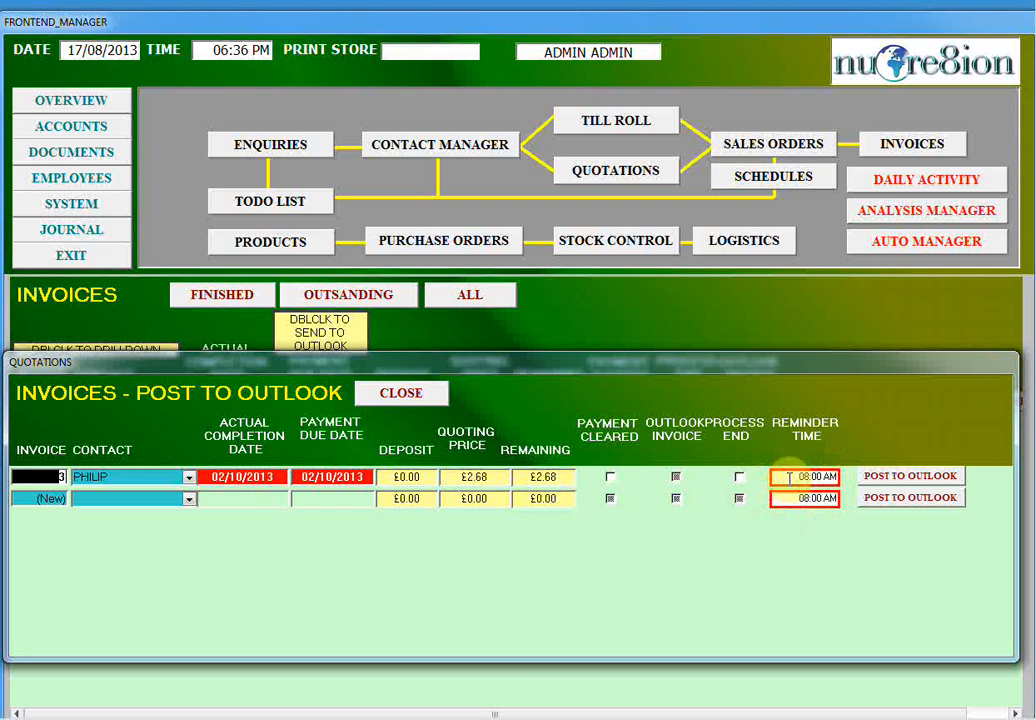
click(403, 394)
Step: Take payment for the outstanding invoice
drag(464, 710, 536, 713)
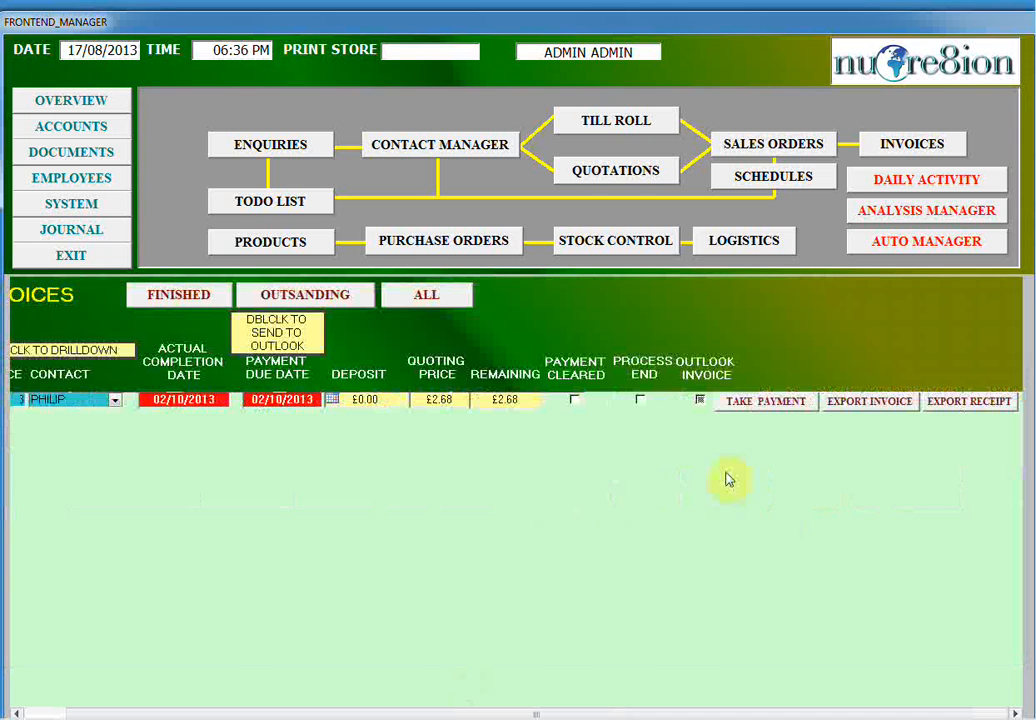
click(748, 405)
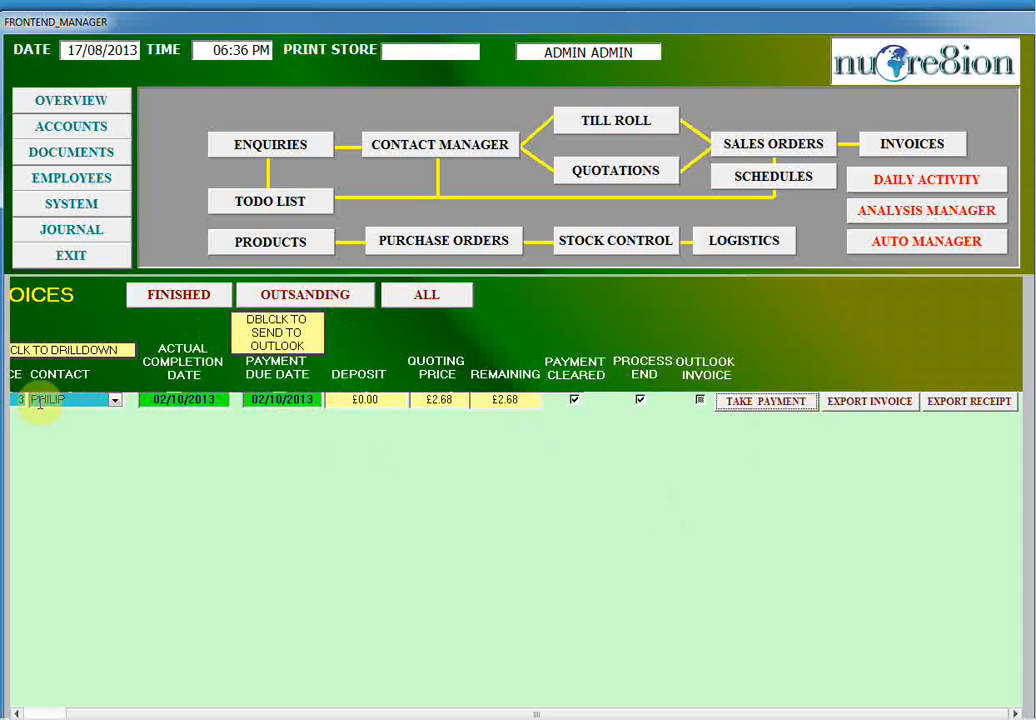
Step: Review the account payments since the last statement, including the note on the cash from sales entry
click(98, 130)
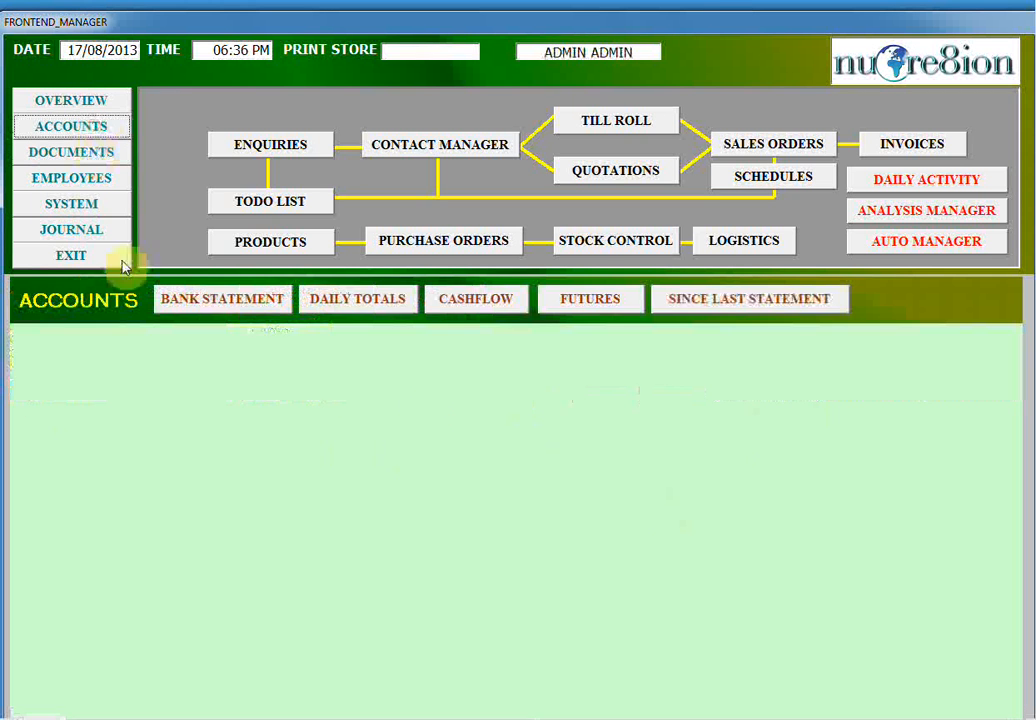
click(704, 300)
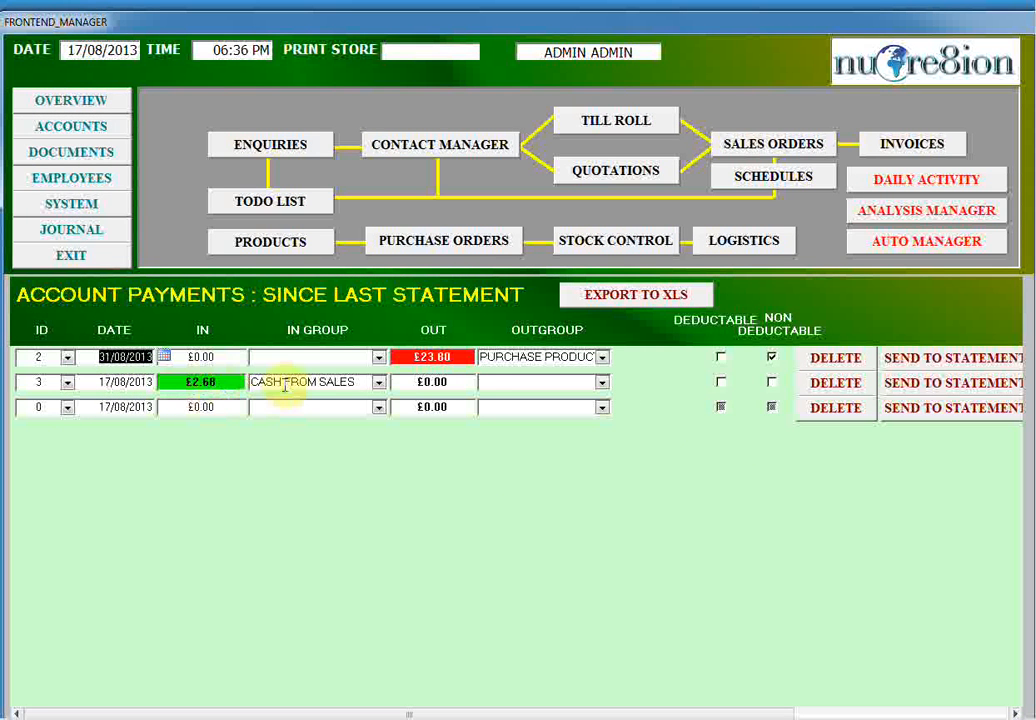
drag(432, 712, 645, 714)
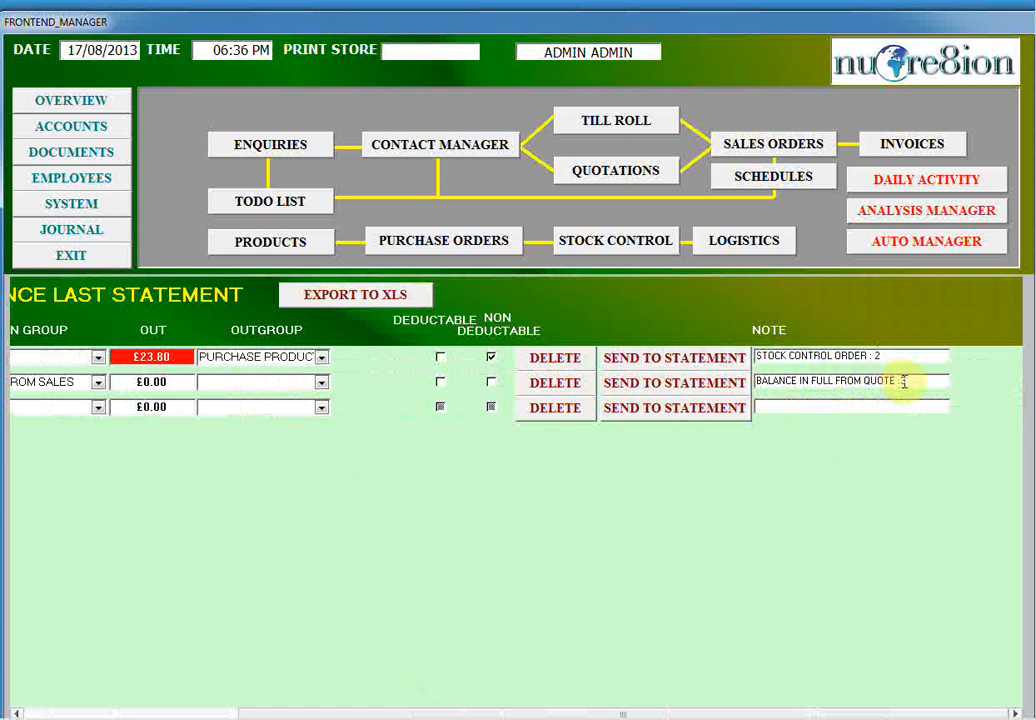
Step: Recheck the paid invoice, and compare the bank statement with the account payments since the last statement
click(900, 152)
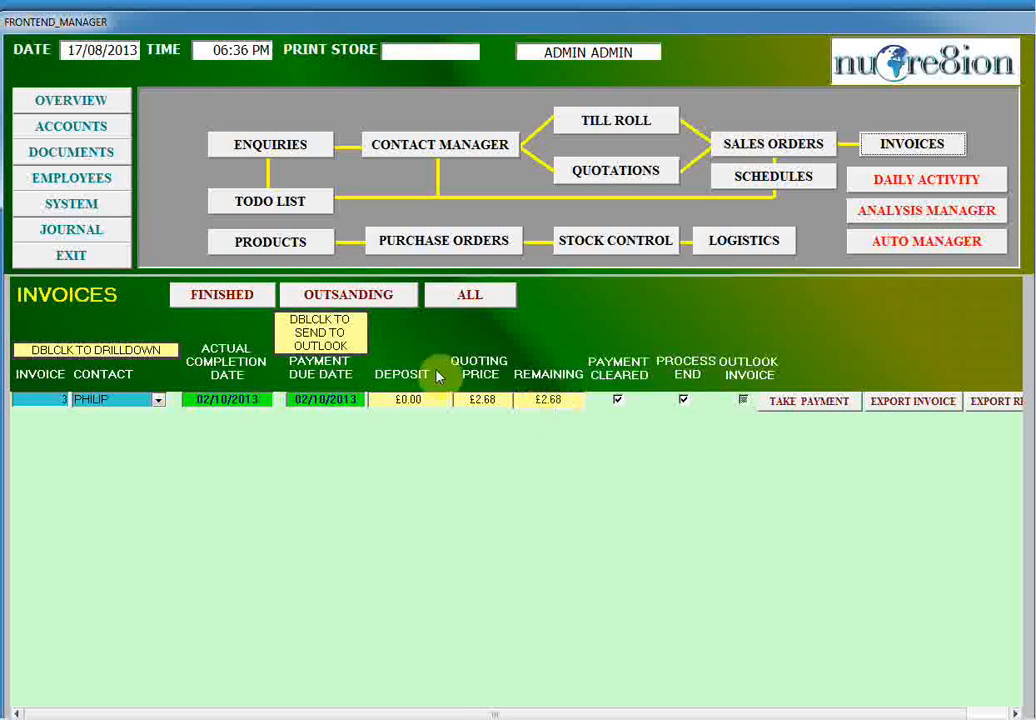
click(104, 130)
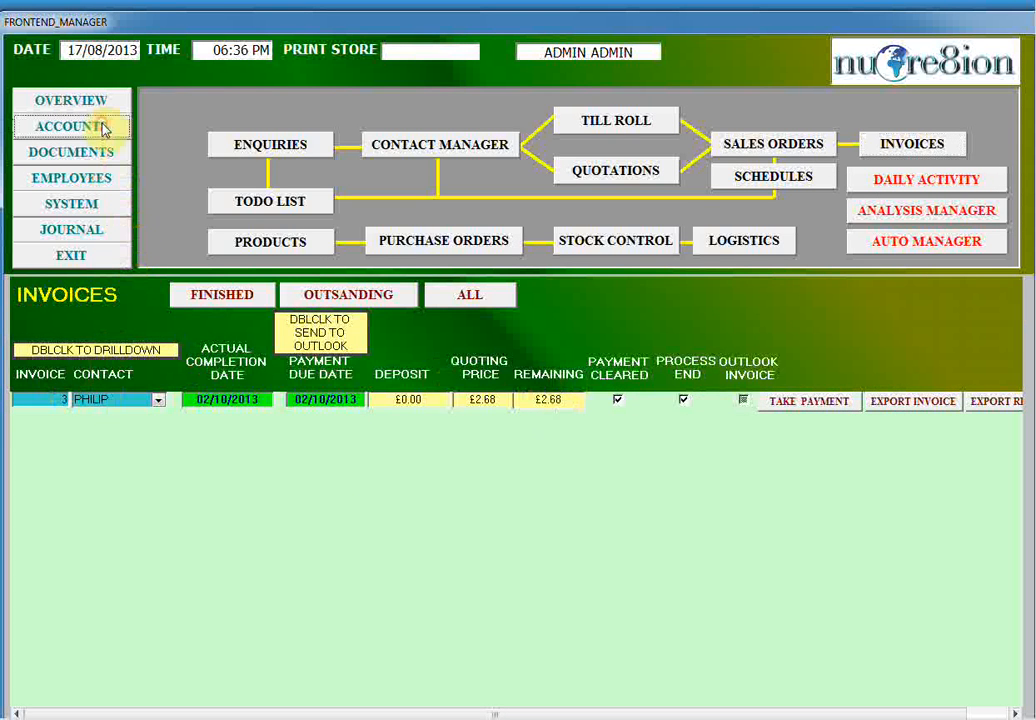
click(243, 306)
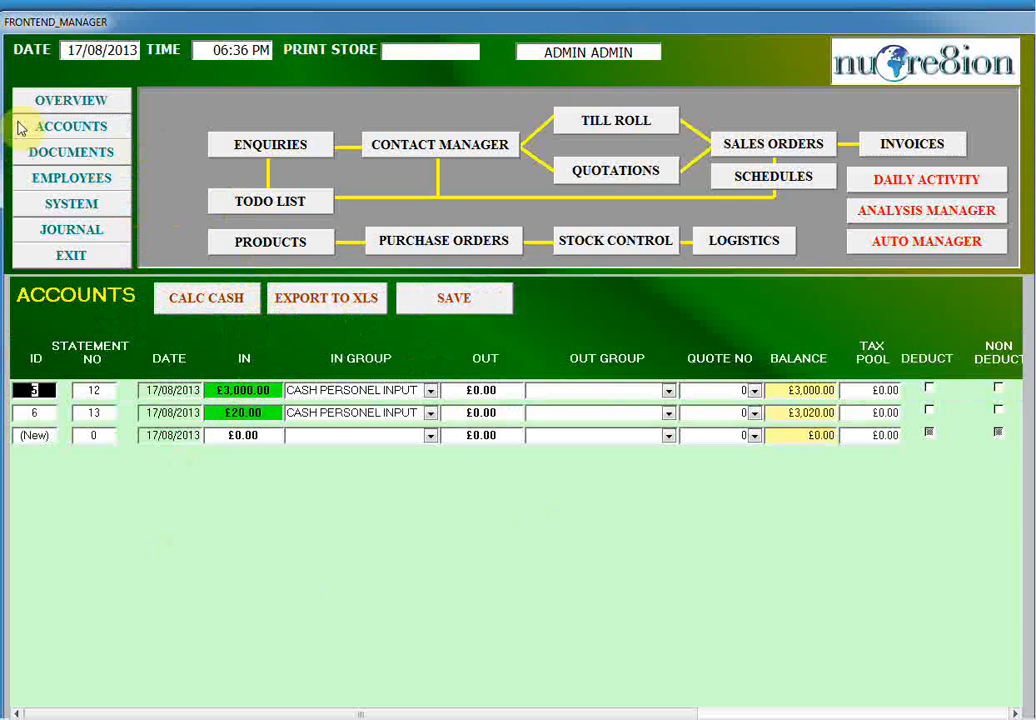
click(97, 127)
click(680, 311)
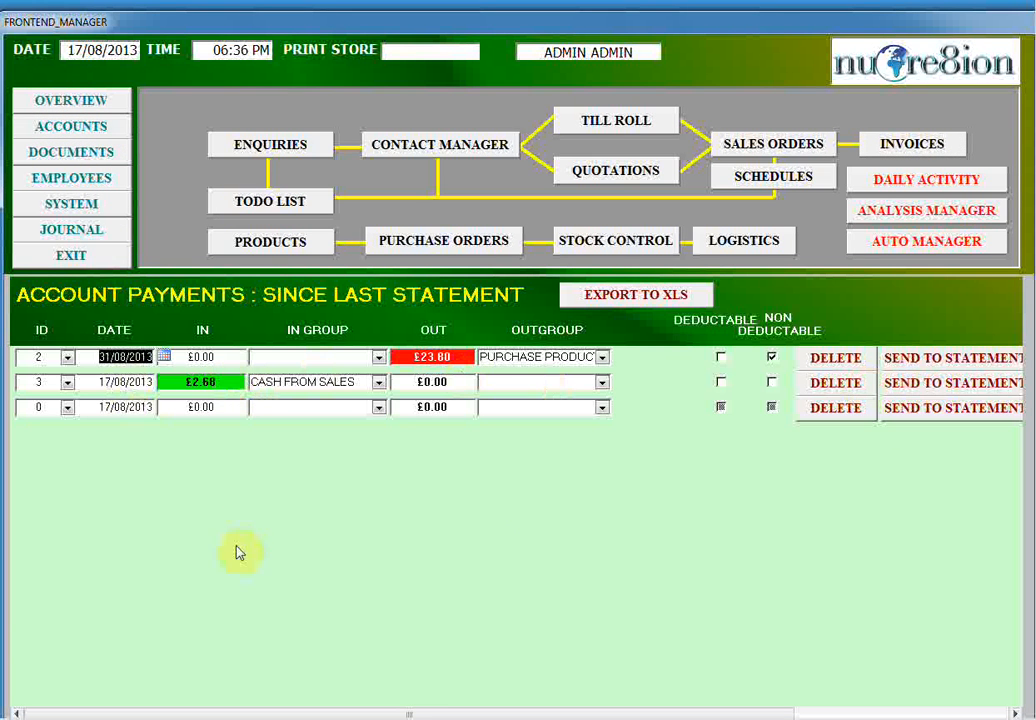
Step: View the accounts overview and examine the order's bookings for 01/10/2013 and 02/10/2013 in Schedules
click(99, 102)
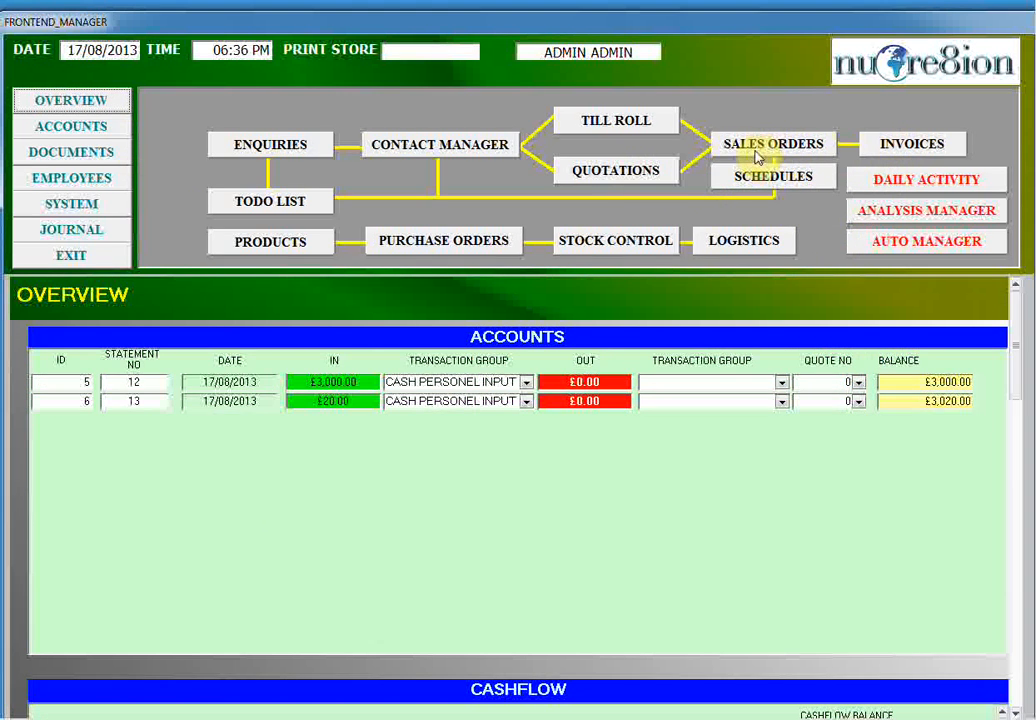
click(774, 182)
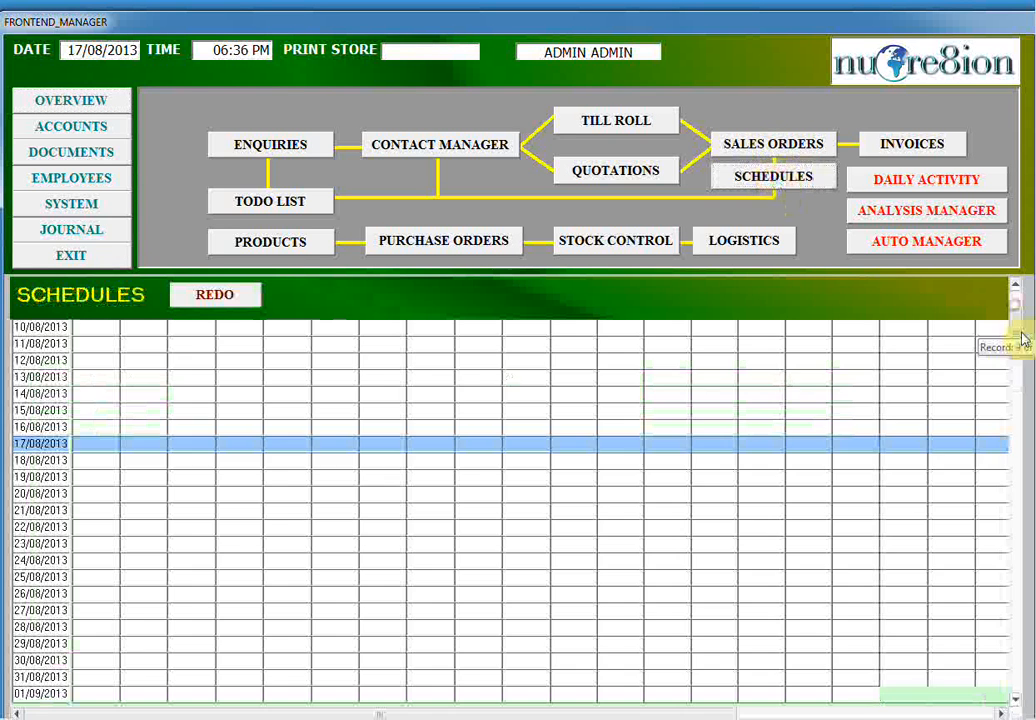
drag(1020, 331, 1030, 422)
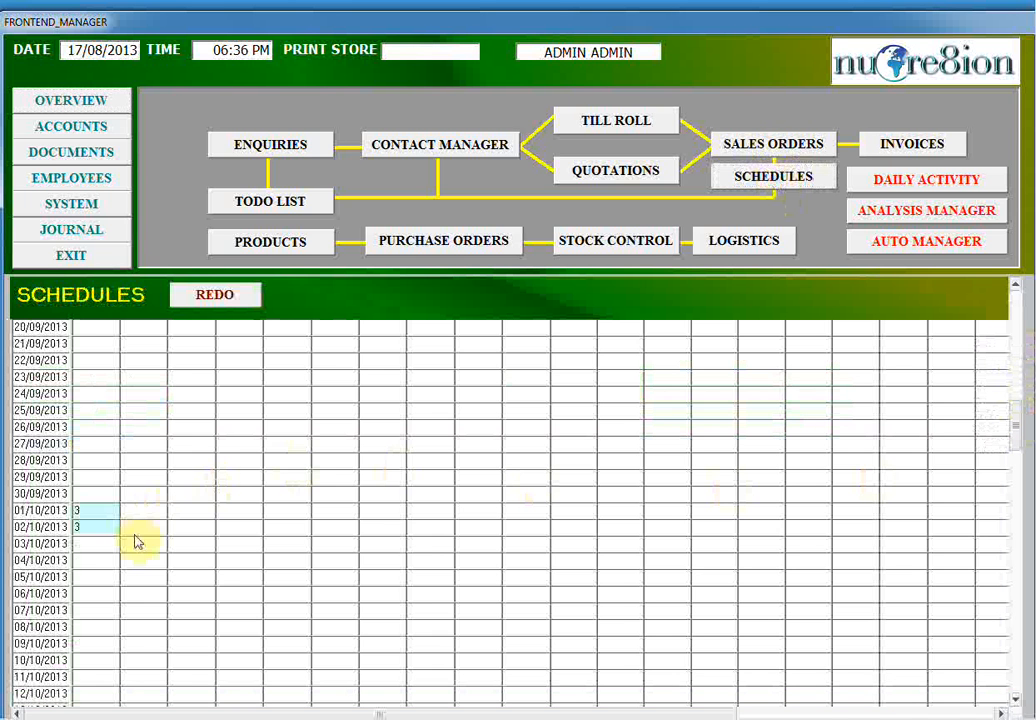